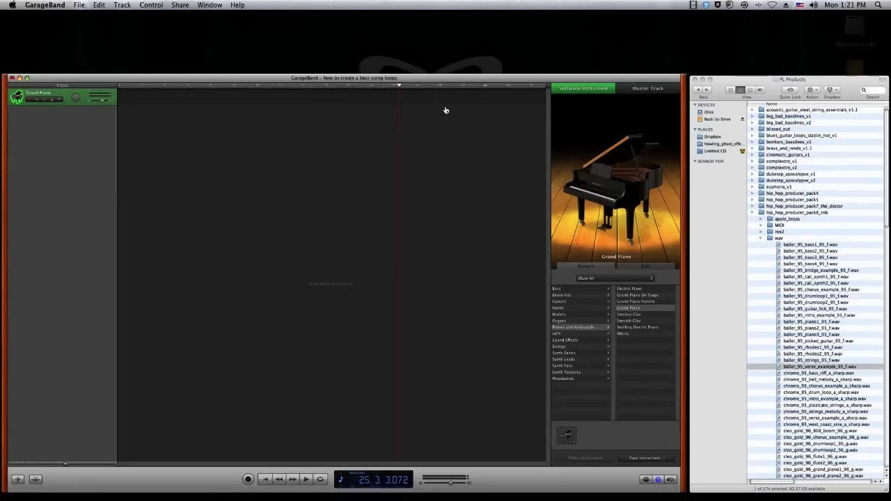
- Preview the bridge, chorus and verse example loops in the hip_hop_producer_pack8_rnb folder
{"action": "left_click", "coordinate": [781, 225]}
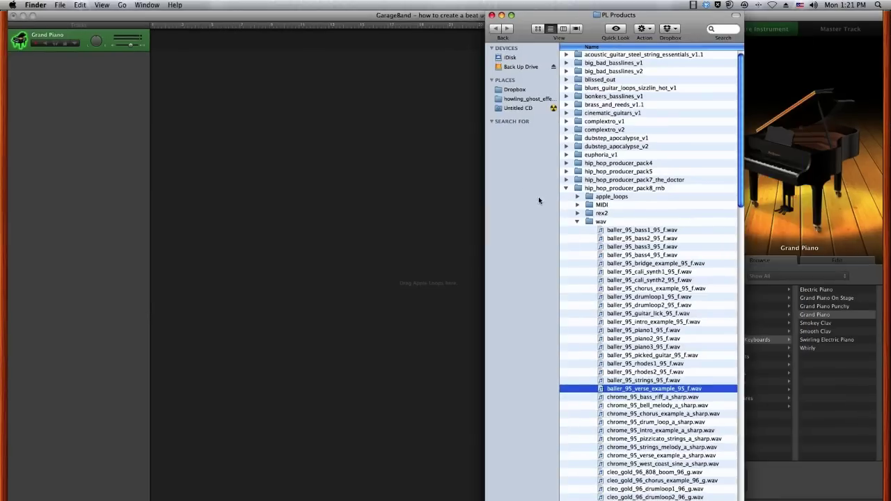
{"action": "left_click", "coordinate": [670, 191]}
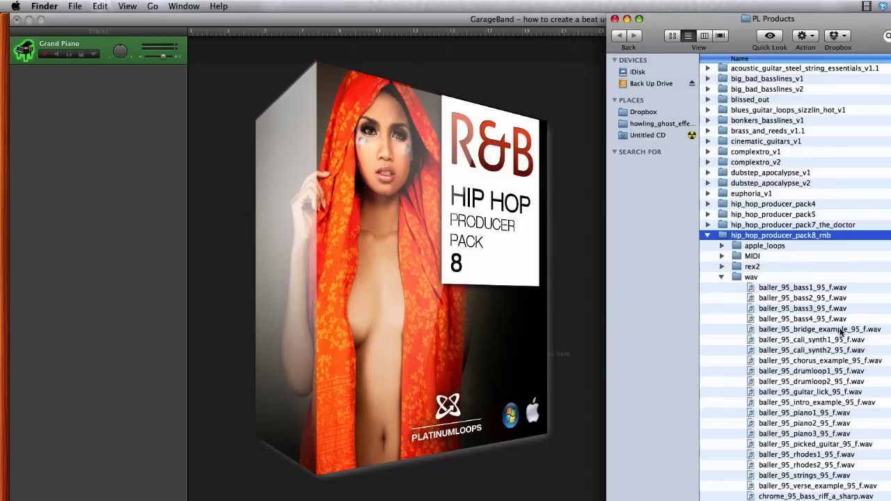
{"action": "left_click", "coordinate": [840, 330]}
{"action": "key", "text": "space"}
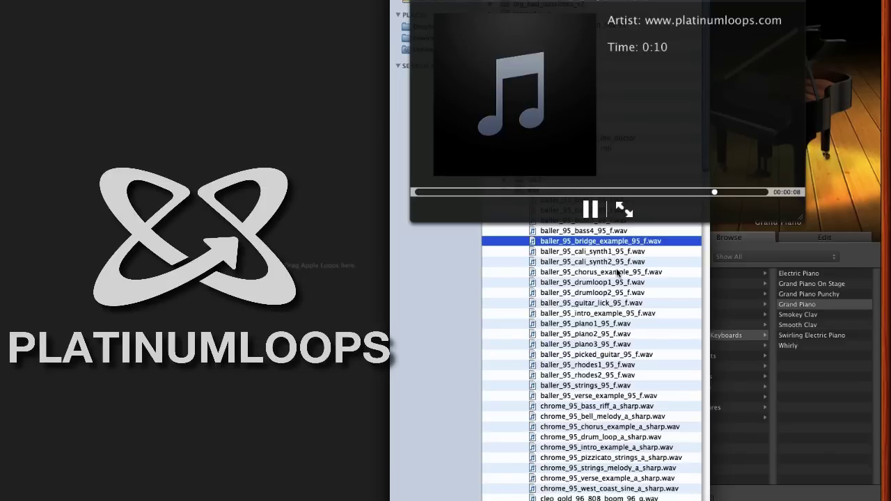
{"action": "left_click", "coordinate": [617, 272]}
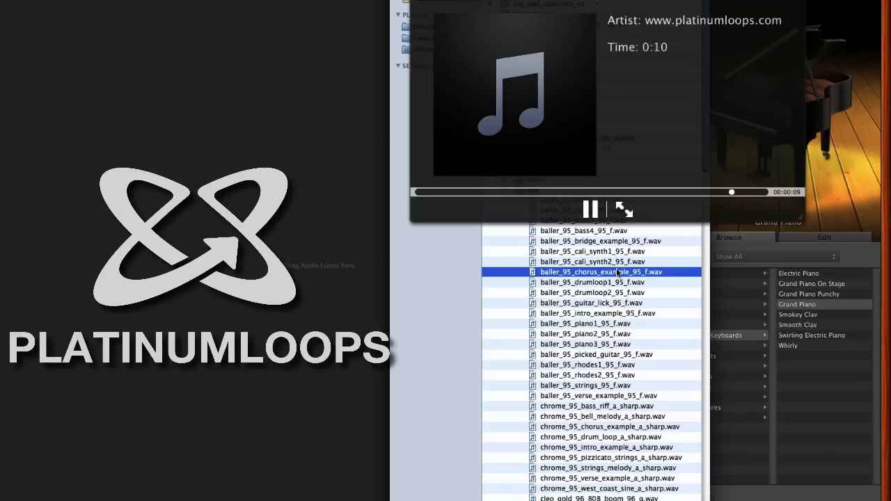
{"action": "left_click", "coordinate": [582, 395]}
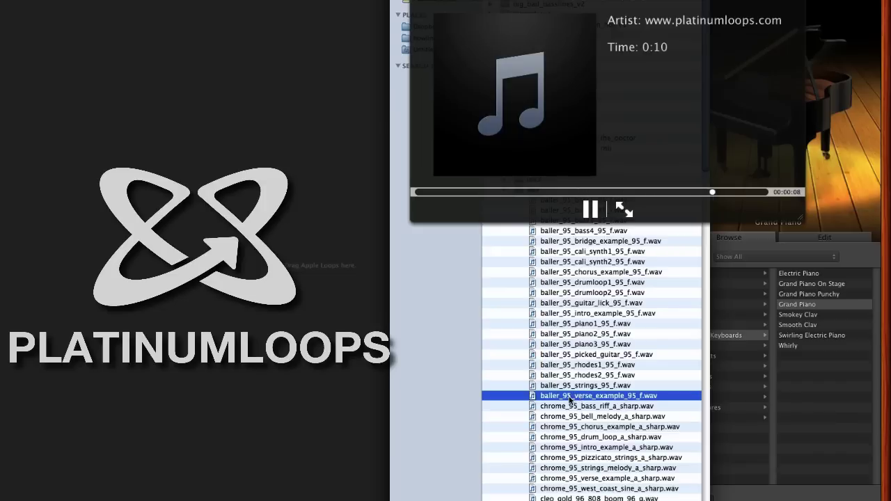
{"action": "key", "text": "space"}
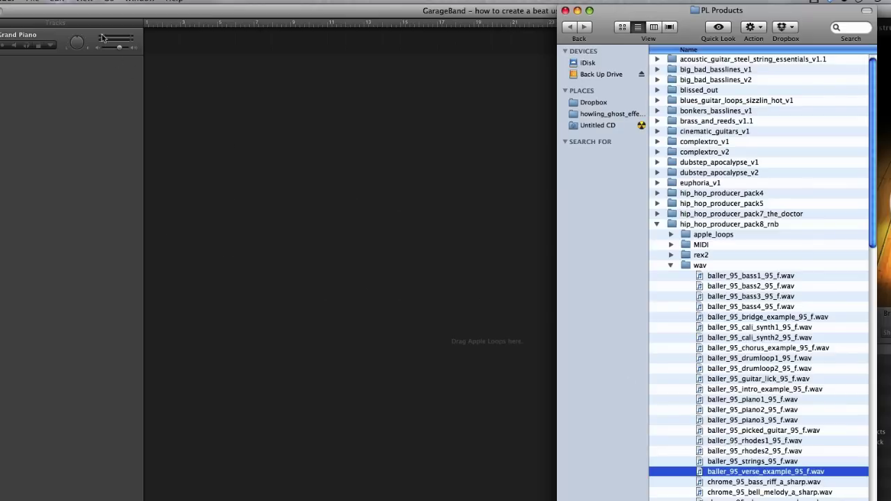
- Put the Finder window left of GarageBand and preview the rhodes1 and rhodes2 loops
{"action": "left_click_drag", "start_coordinate": [643, 17], "coordinate": [20, 17]}
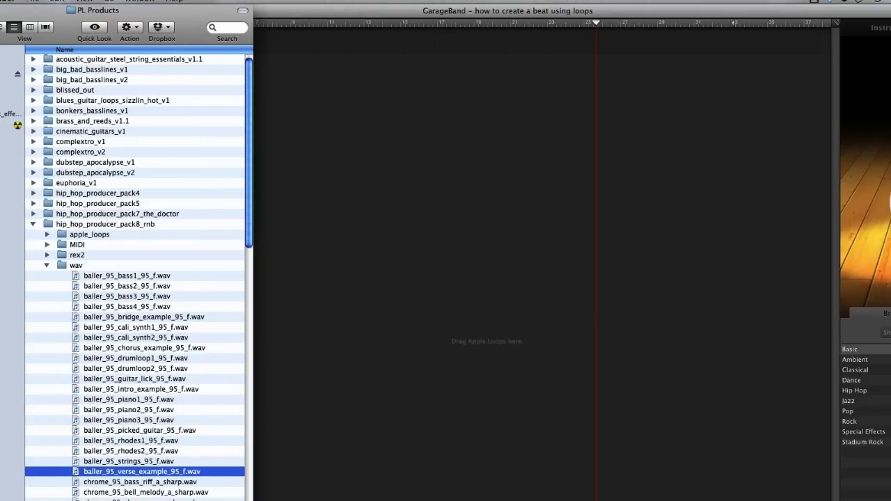
{"action": "left_click_drag", "start_coordinate": [259, 9], "coordinate": [554, 5]}
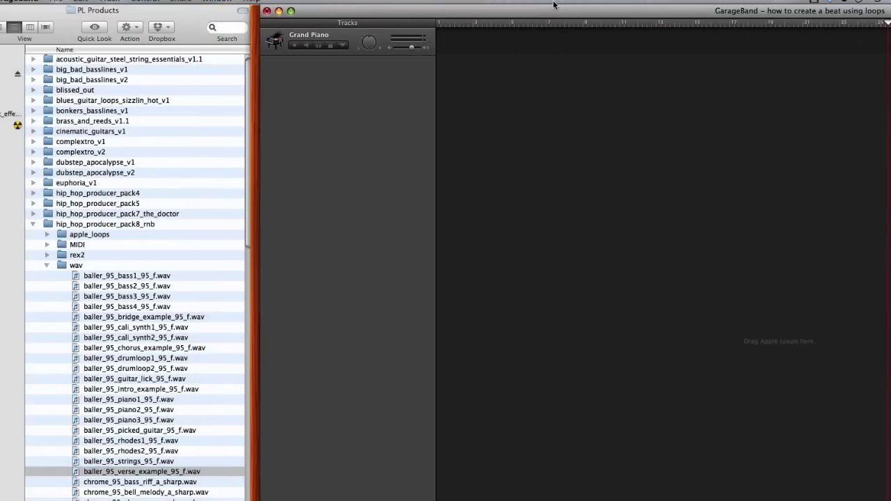
{"action": "left_click", "coordinate": [158, 441]}
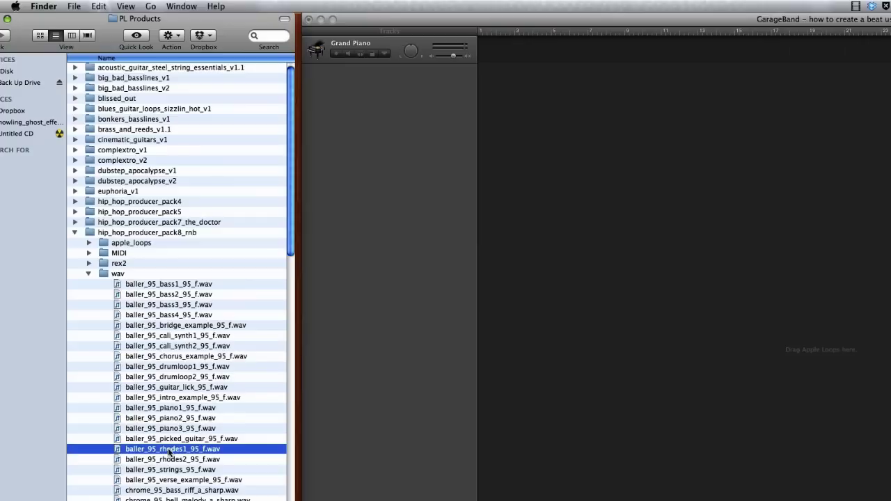
{"action": "key", "text": "space"}
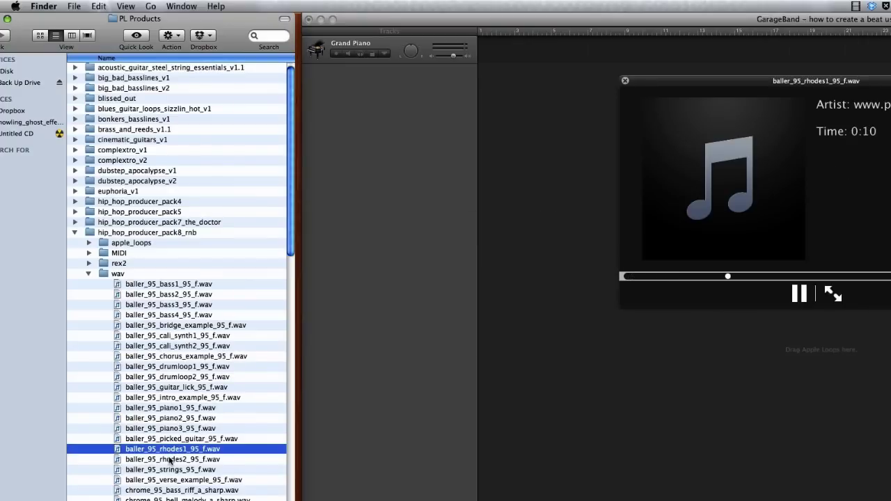
{"action": "left_click", "coordinate": [169, 460]}
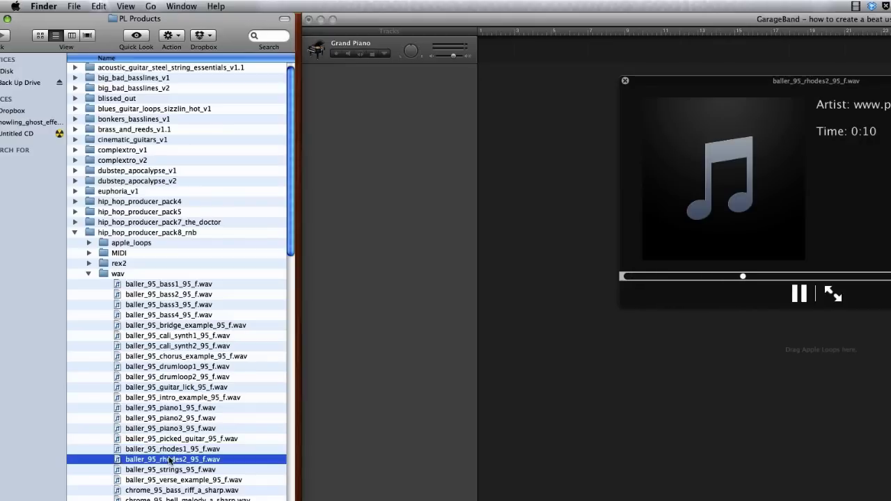
{"action": "key", "text": "space"}
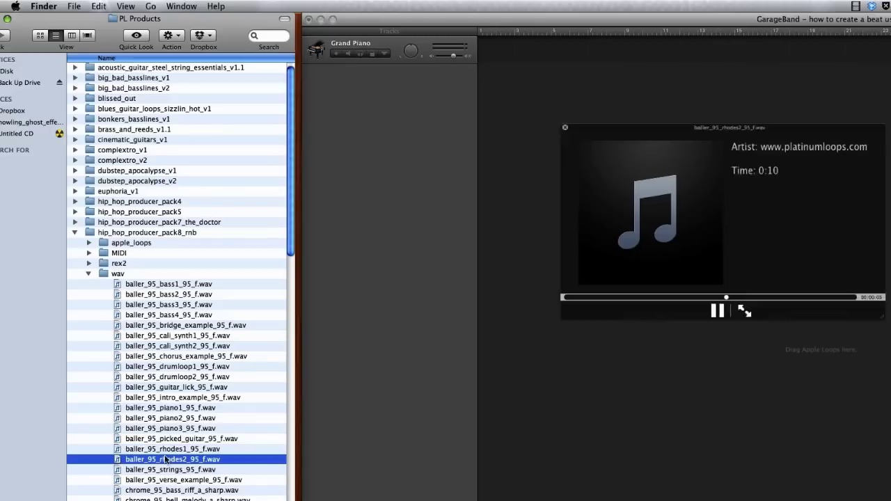
- Place rhodes2 at bar 1 on a new track, followed by rhodes1
{"action": "left_click_drag", "start_coordinate": [178, 458], "coordinate": [287, 410]}
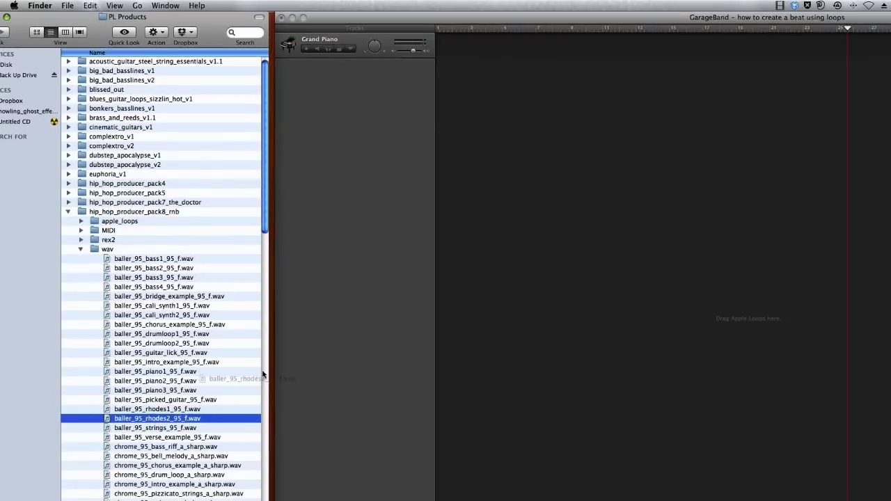
{"action": "left_click_drag", "start_coordinate": [262, 375], "coordinate": [444, 78]}
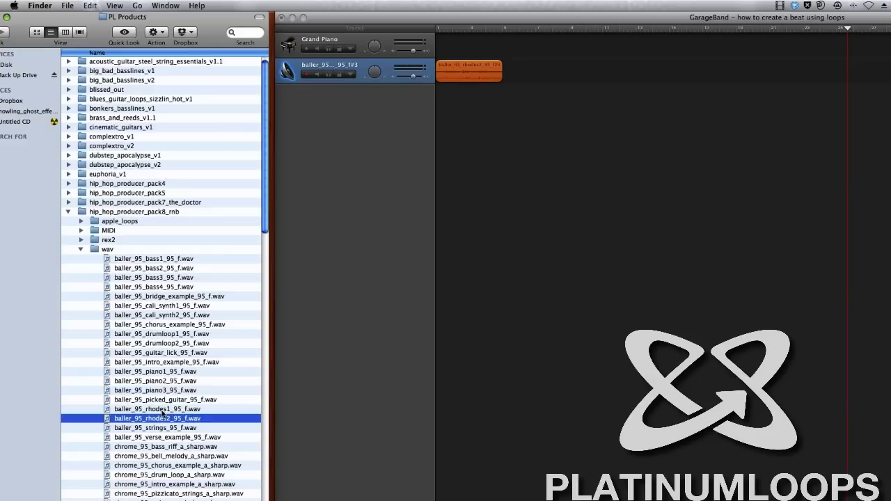
{"action": "left_click_drag", "start_coordinate": [161, 409], "coordinate": [531, 71]}
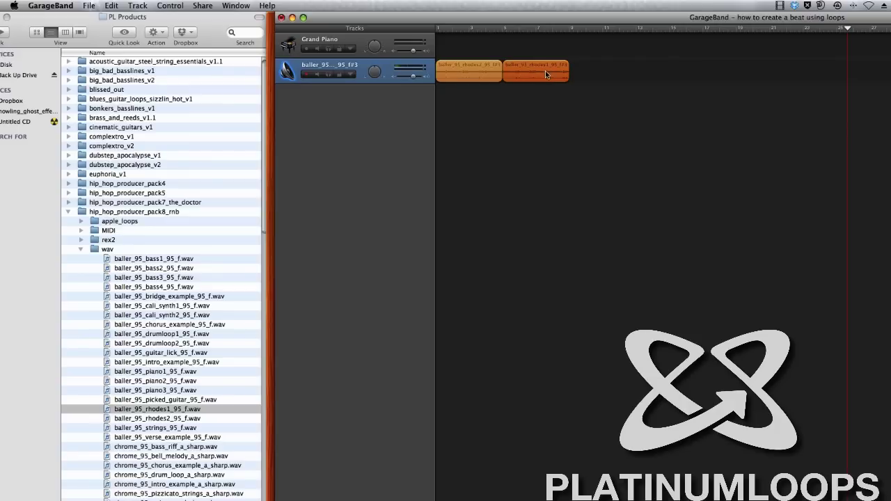
- Add drumloop2 on a new track, repeat it once, and raise its volume to 4.5 dB
{"action": "left_click_drag", "start_coordinate": [139, 343], "coordinate": [502, 116]}
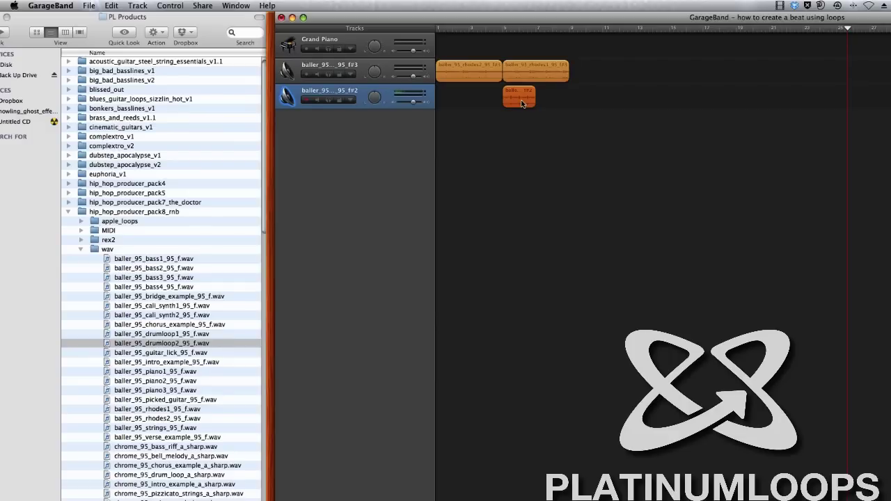
{"action": "left_click", "coordinate": [537, 29]}
{"action": "key", "text": "super+v"}
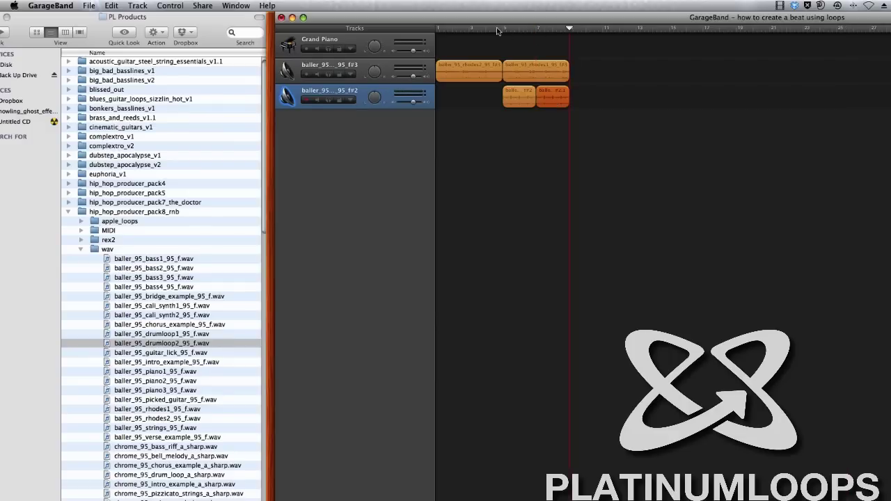
{"action": "key", "text": "space"}
{"action": "left_click_drag", "start_coordinate": [414, 102], "coordinate": [418, 104]}
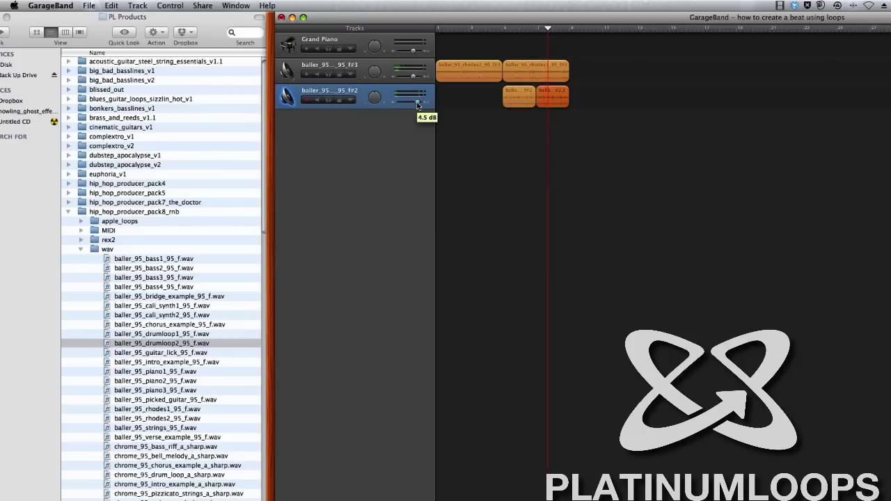
{"action": "left_click_drag", "start_coordinate": [418, 104], "coordinate": [416, 103]}
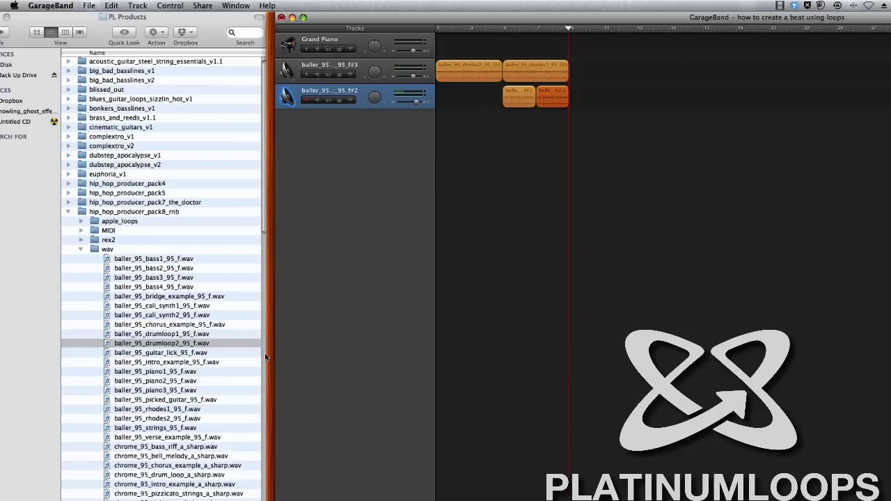
- Add the strings loop on a new track, then bass1 followed by bass2 on another
{"action": "left_click_drag", "start_coordinate": [155, 428], "coordinate": [509, 139]}
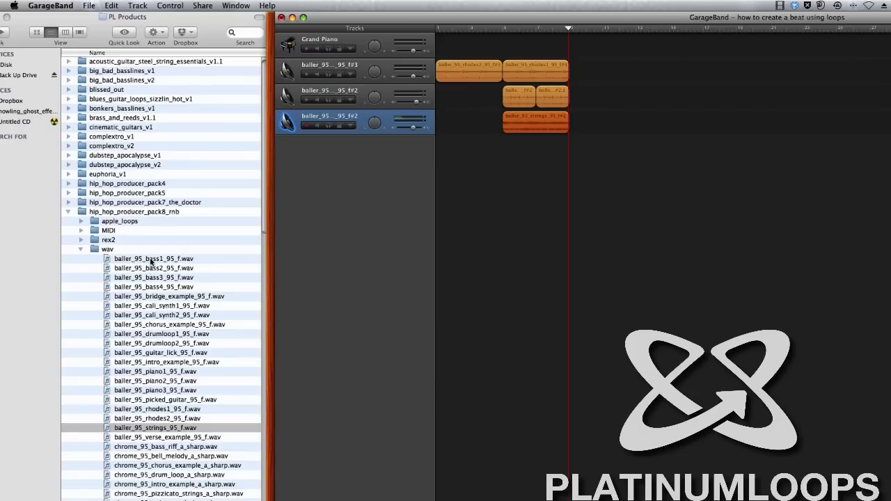
{"action": "left_click_drag", "start_coordinate": [150, 259], "coordinate": [545, 167]}
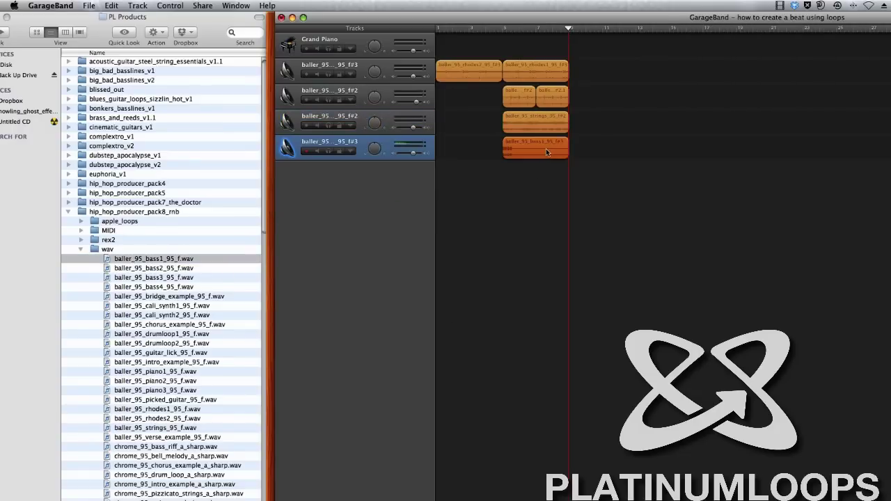
{"action": "left_click_drag", "start_coordinate": [149, 270], "coordinate": [578, 159]}
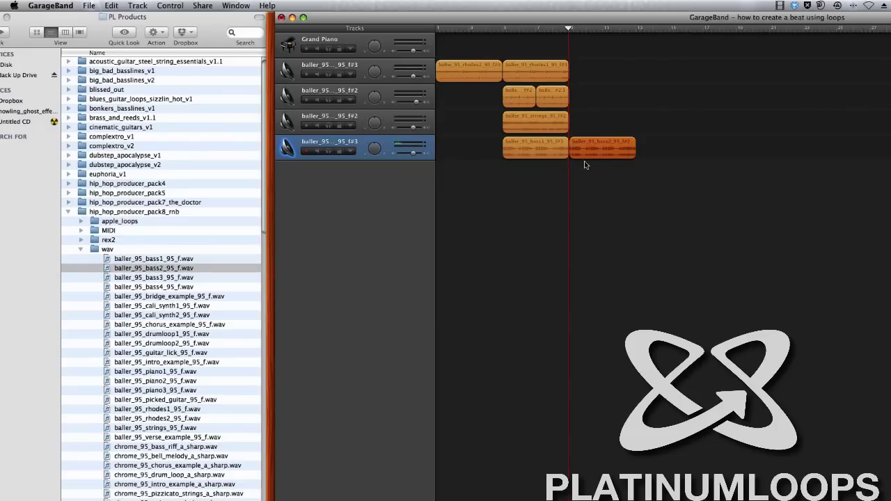
- Add cali_synth1 then cali_synth2 on one new track, and picked_guitar on another
{"action": "key", "text": "ctrl+Right"}
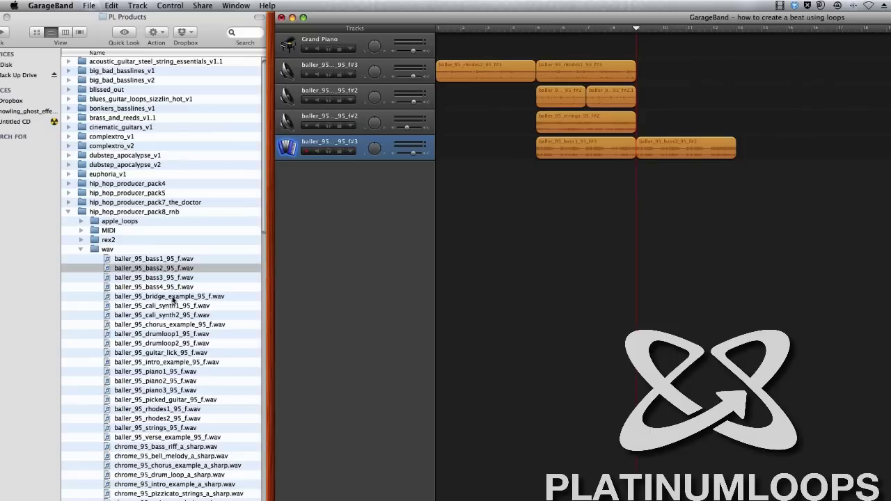
{"action": "left_click_drag", "start_coordinate": [171, 306], "coordinate": [545, 193]}
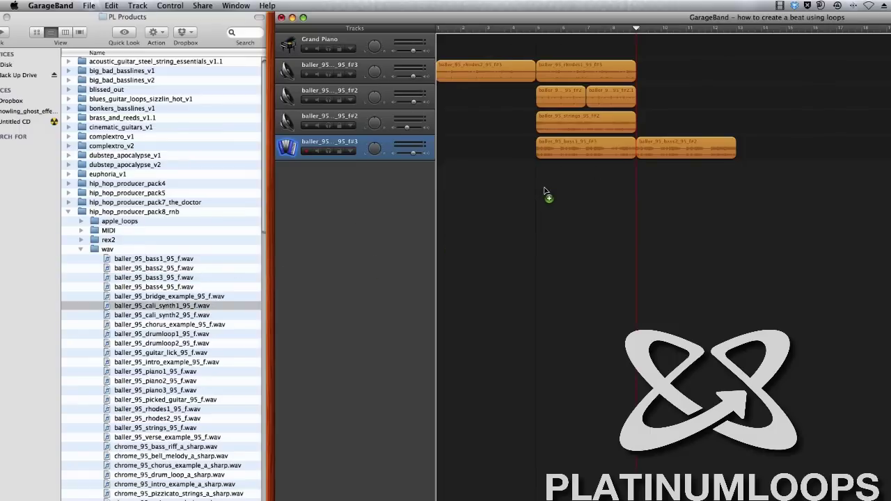
{"action": "left_click_drag", "start_coordinate": [175, 319], "coordinate": [675, 176]}
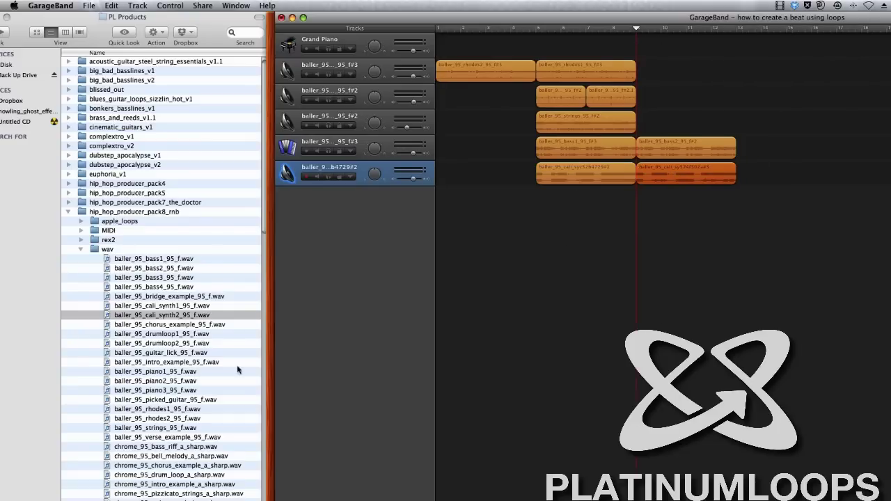
{"action": "left_click_drag", "start_coordinate": [165, 403], "coordinate": [526, 229]}
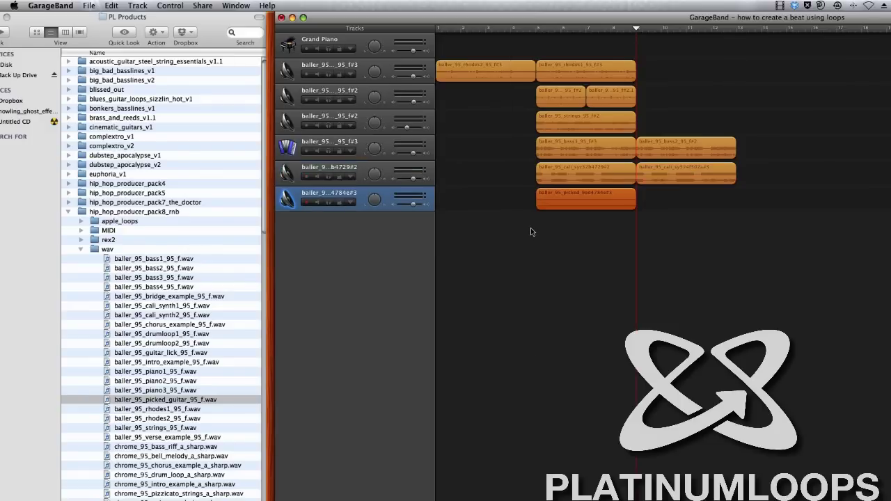
- Copy the rhodes, track-2, strings and picked_guitar hook regions after themselves, then play back
{"action": "left_click", "coordinate": [606, 49]}
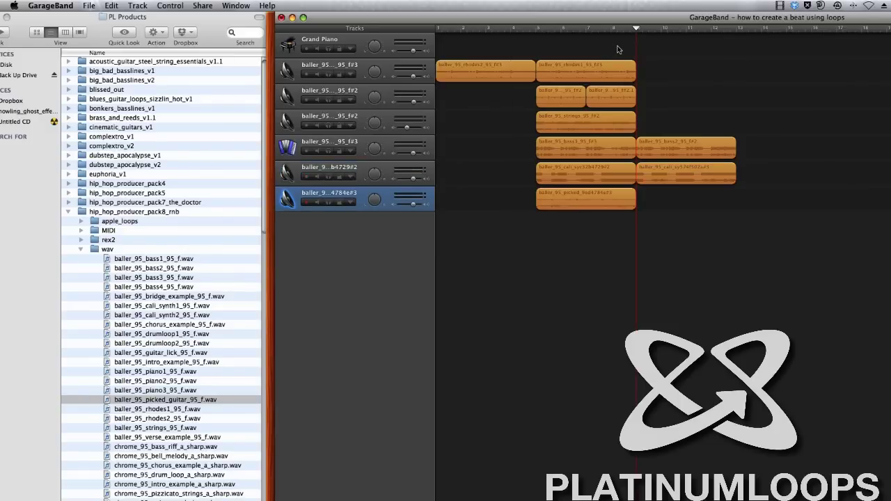
{"action": "left_click_drag", "start_coordinate": [617, 47], "coordinate": [569, 123]}
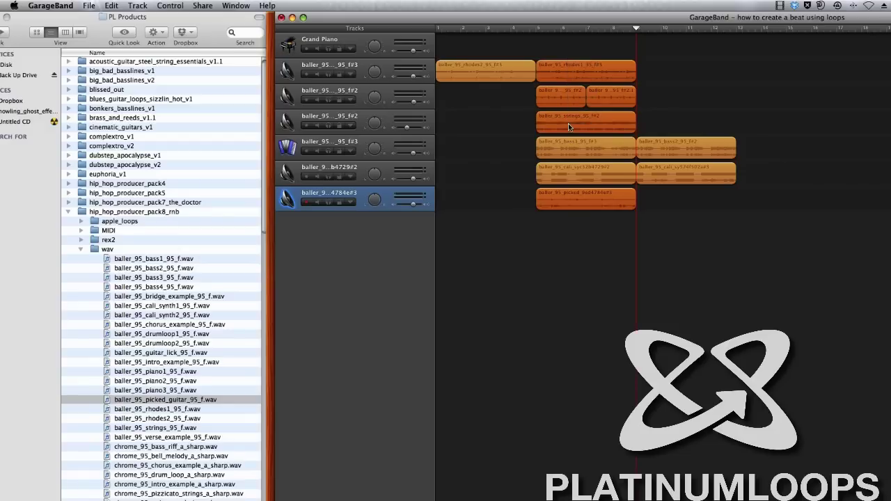
{"action": "key", "text": "super+c"}
{"action": "key", "text": "super+v"}
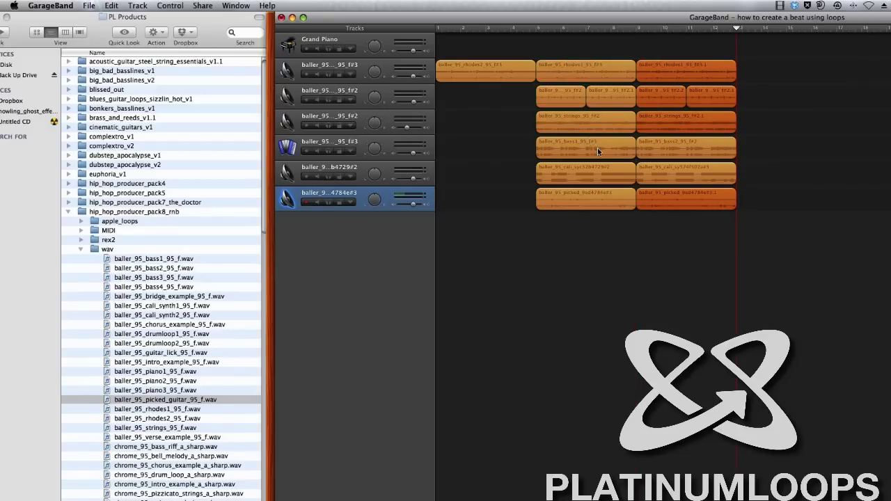
{"action": "key", "text": "space"}
- Cycle bars 5–9 and lower tracks 5, 4 and 3 to about -3.1, -9.8 and -12.4 dB
{"action": "key", "text": "c"}
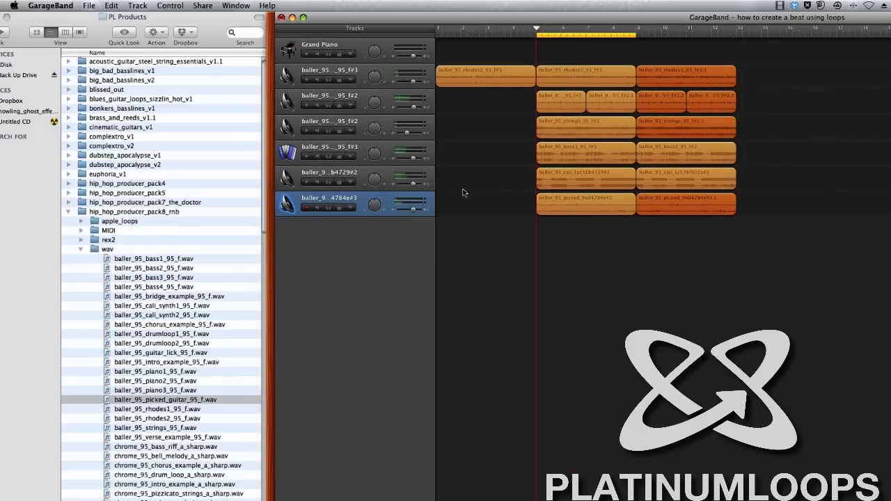
{"action": "left_click_drag", "start_coordinate": [412, 185], "coordinate": [411, 210]}
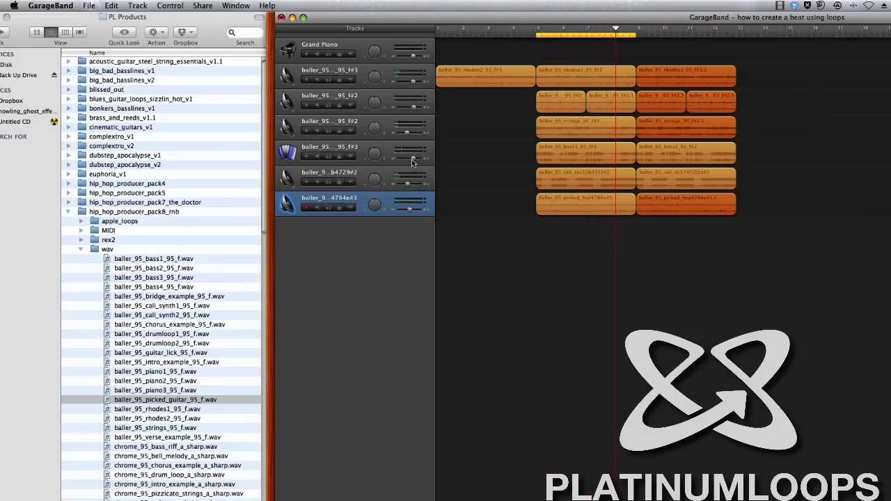
{"action": "left_click_drag", "start_coordinate": [413, 160], "coordinate": [404, 184]}
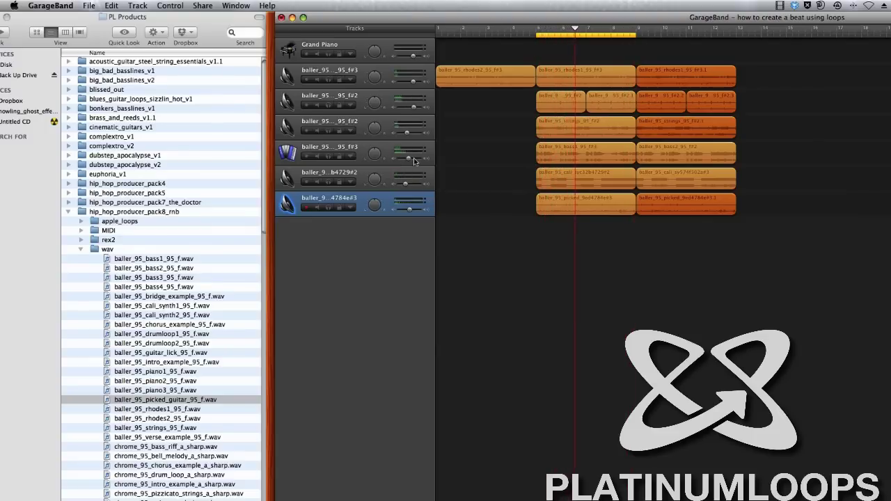
{"action": "left_click_drag", "start_coordinate": [408, 135], "coordinate": [408, 134]}
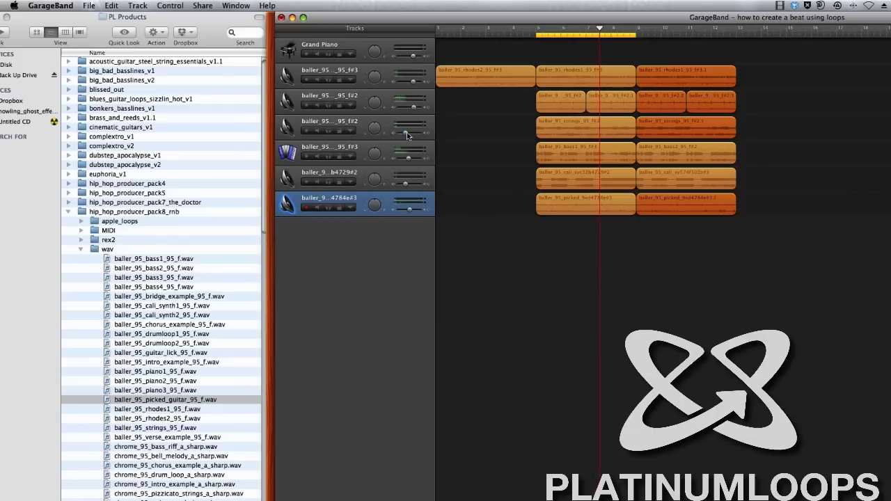
- Add drumloop2, bass1 and piano3 on three new tracks starting where the hook ends
{"action": "left_click", "coordinate": [607, 270]}
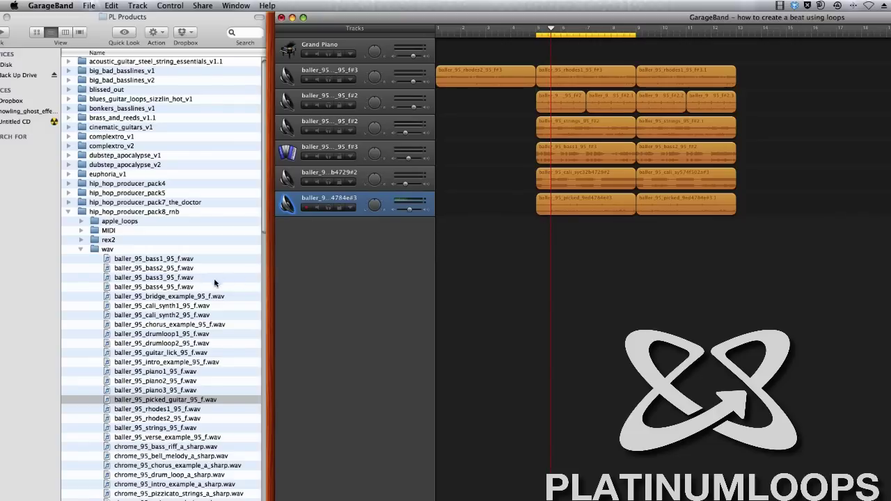
{"action": "left_click_drag", "start_coordinate": [158, 344], "coordinate": [713, 261]}
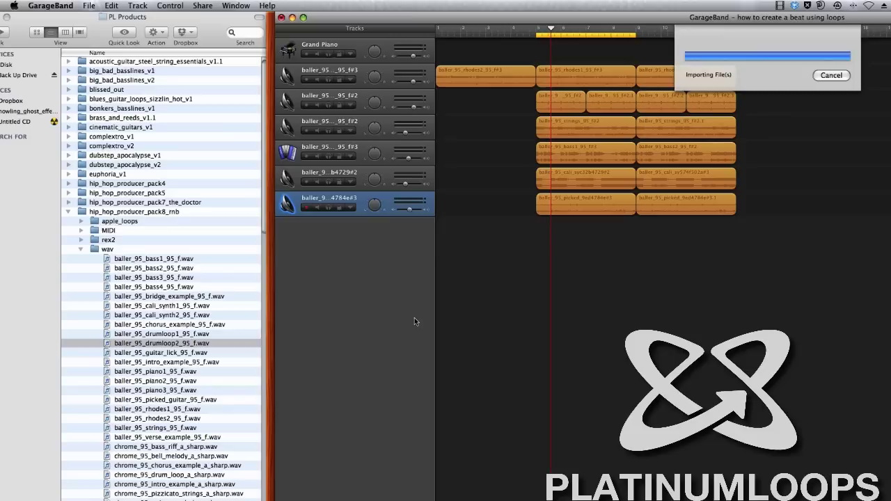
{"action": "left_click_drag", "start_coordinate": [159, 262], "coordinate": [745, 263]}
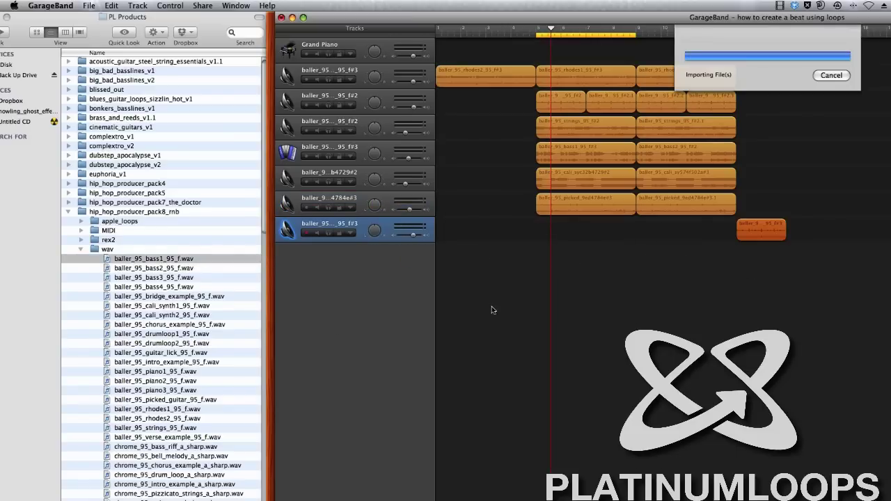
{"action": "left_click_drag", "start_coordinate": [146, 391], "coordinate": [744, 307]}
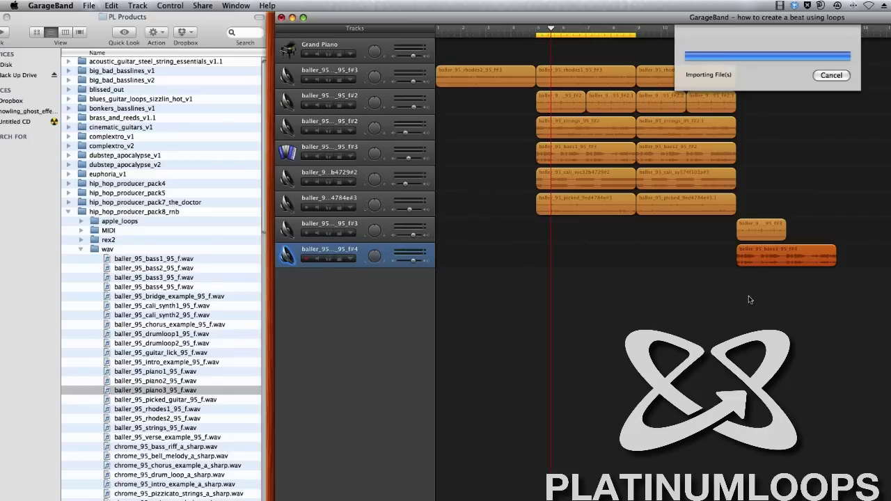
- Repeat the new drumloop2 region once, right after itself
{"action": "left_click", "coordinate": [763, 226]}
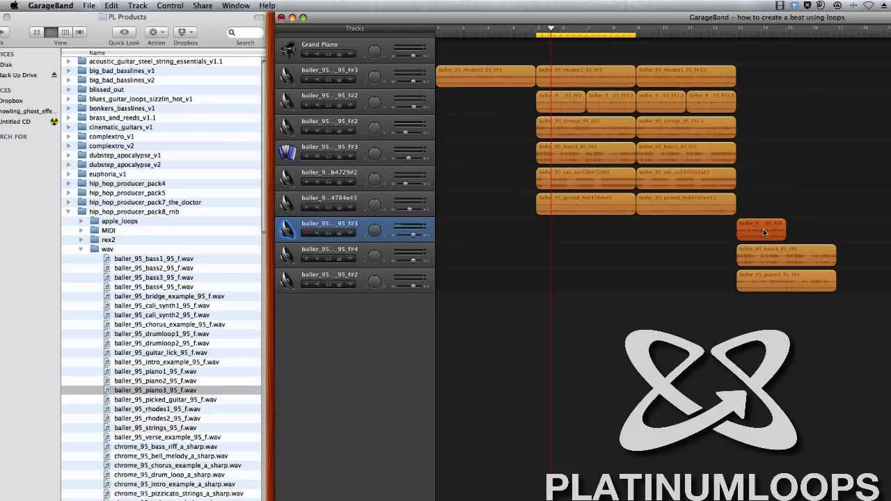
{"action": "left_click", "coordinate": [787, 30]}
{"action": "key", "text": "super+v"}
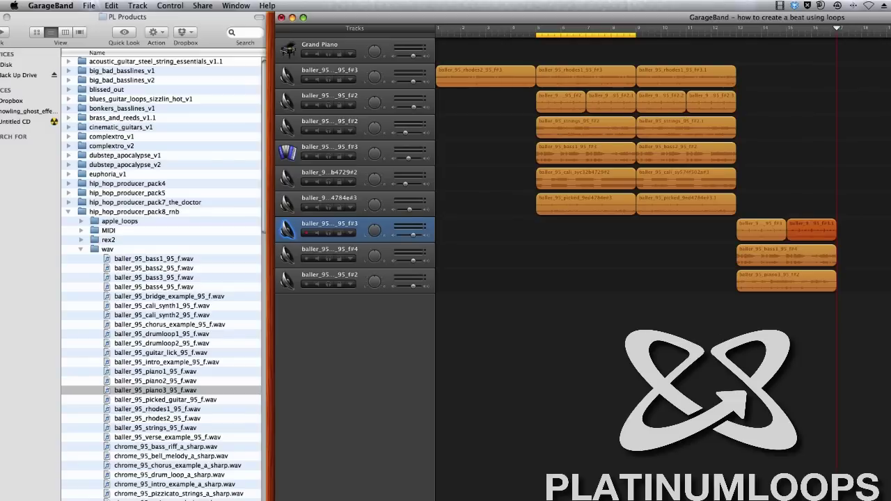
- Play the new section and turn down the bass1 and piano3 tracks
{"action": "scroll", "coordinate": [731, 331], "scroll_direction": "down", "scroll_amount": 1}
{"action": "left_click", "coordinate": [691, 30]}
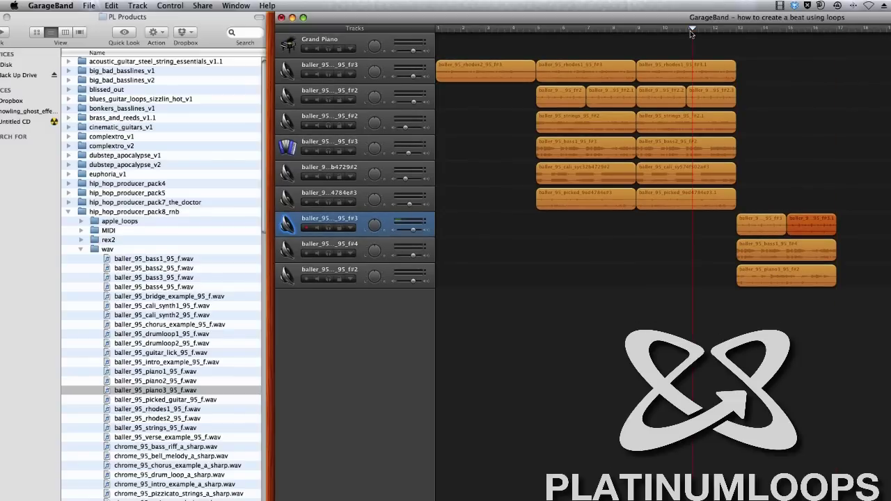
{"action": "key", "text": "space"}
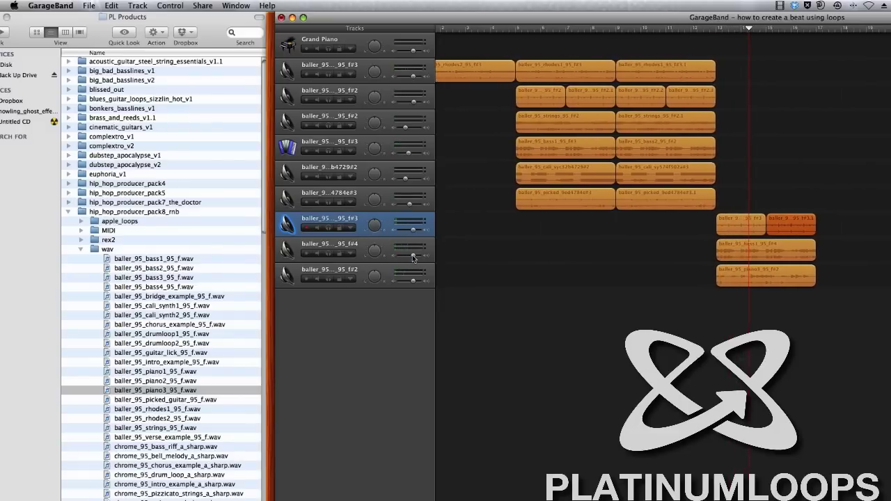
{"action": "left_click_drag", "start_coordinate": [413, 257], "coordinate": [418, 234]}
{"action": "left_click_drag", "start_coordinate": [413, 281], "coordinate": [410, 279]}
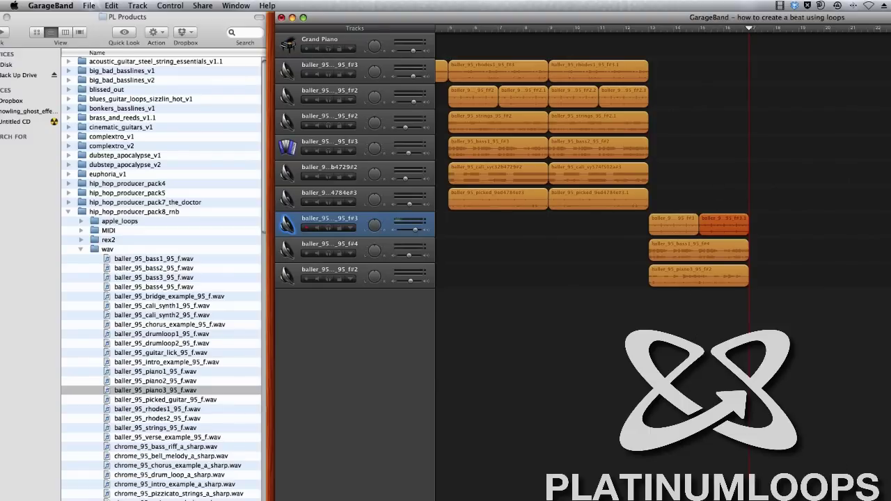
- Copy the verse's drum, bass and piano regions and paste them twice to triple the verse
{"action": "key", "text": "ctrl+Left"}
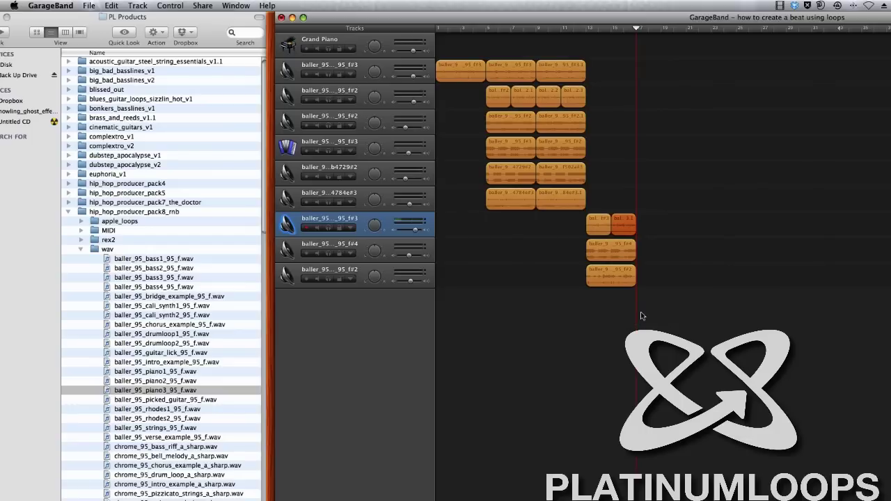
{"action": "left_click_drag", "start_coordinate": [625, 329], "coordinate": [596, 201]}
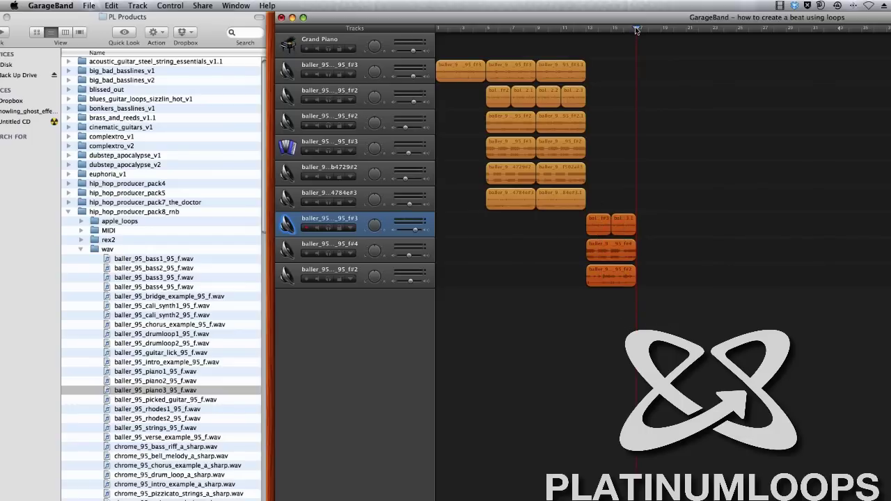
{"action": "key", "text": "ctrl+c"}
{"action": "key", "text": "ctrl+v"}
{"action": "key", "text": "super+v"}
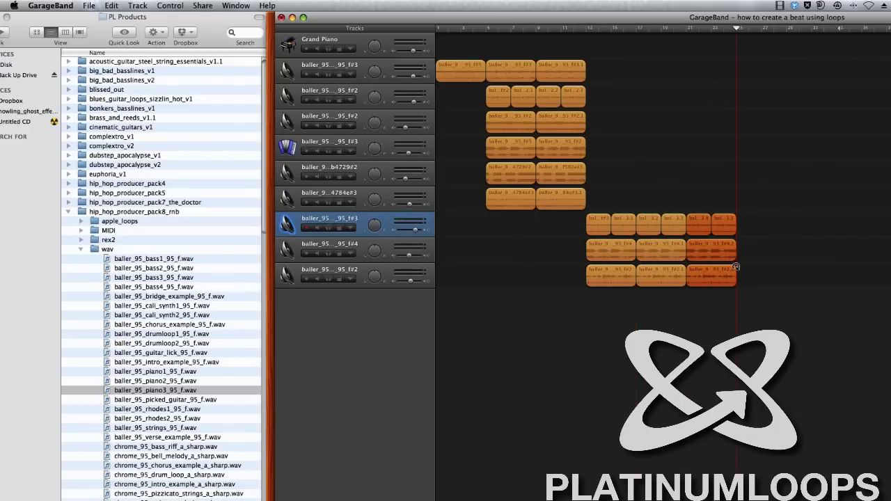
{"action": "left_click", "coordinate": [710, 251]}
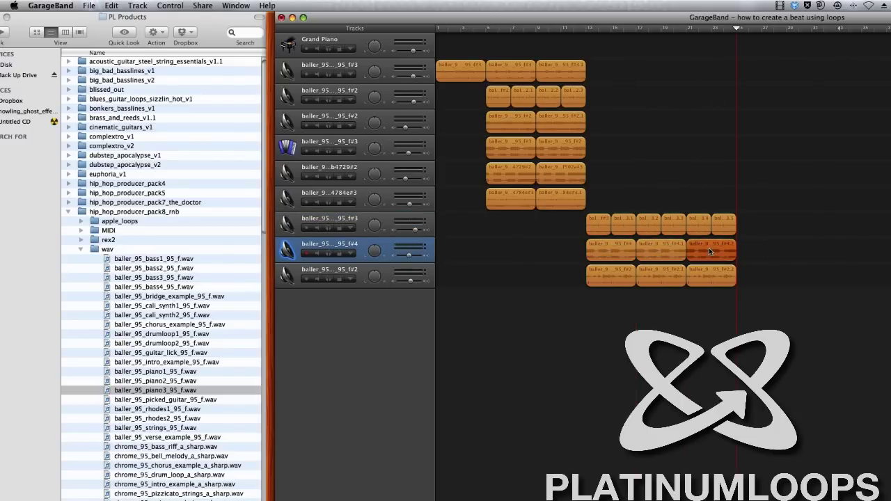
- Replace the verse's last bass loop with bass2 and repeat the six-track hook after the verse
{"action": "key", "text": "Delete"}
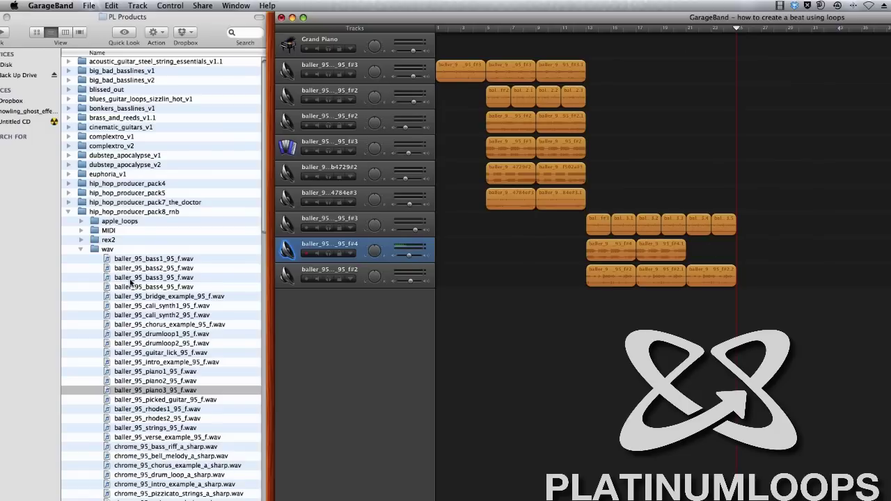
{"action": "left_click_drag", "start_coordinate": [149, 269], "coordinate": [688, 255]}
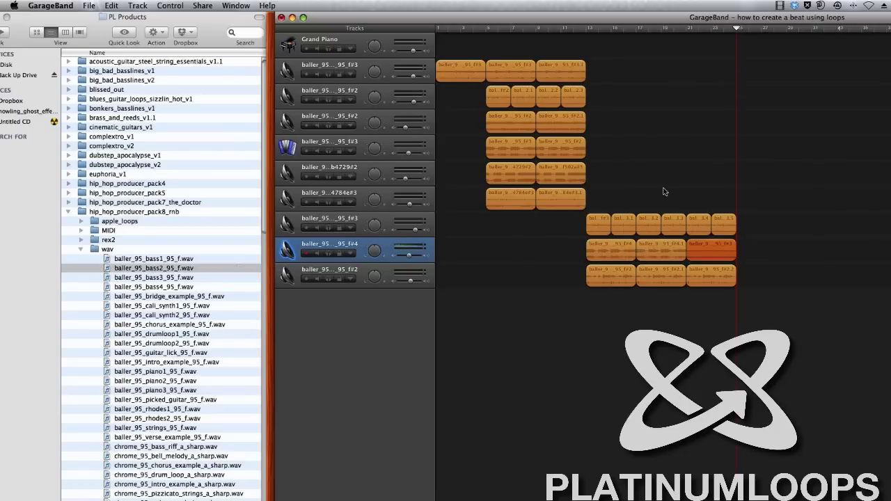
{"action": "left_click_drag", "start_coordinate": [558, 53], "coordinate": [501, 202]}
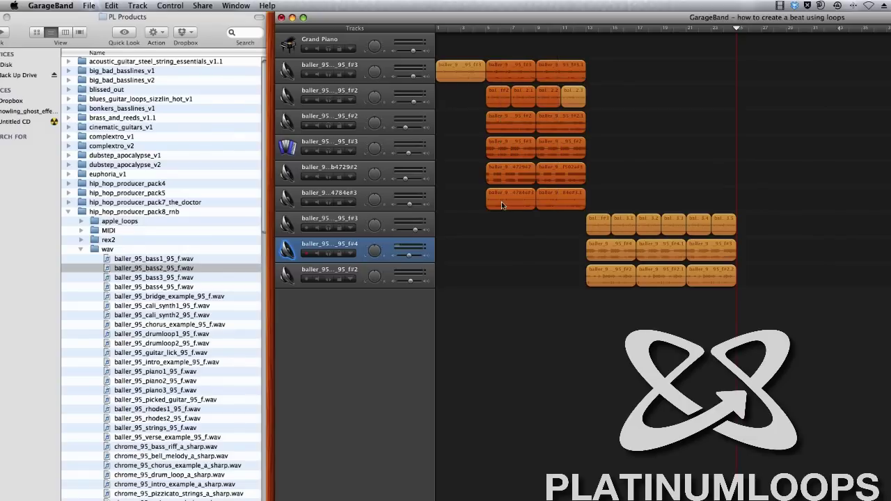
{"action": "key", "text": "super+c"}
{"action": "key", "text": "super+v"}
- Shorten the verse's final drumloop2 region to half length and replay from the verse end
{"action": "left_click", "coordinate": [730, 229]}
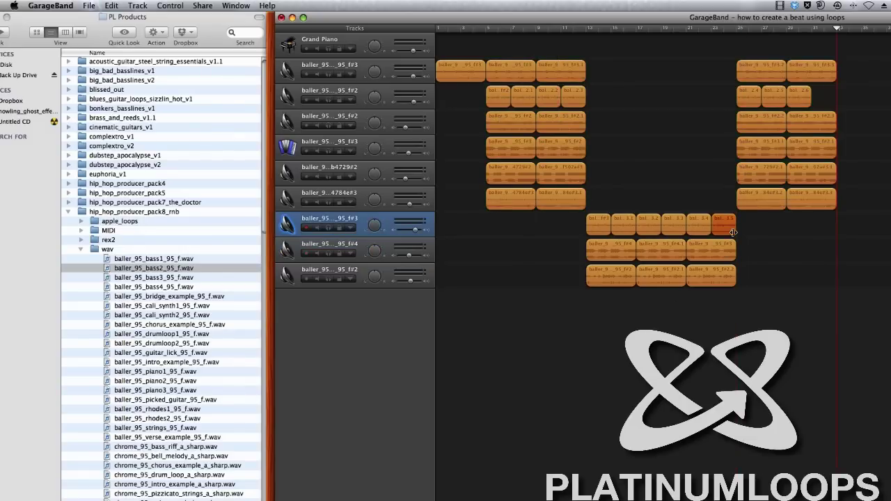
{"action": "left_click_drag", "start_coordinate": [731, 233], "coordinate": [727, 233]}
{"action": "left_click", "coordinate": [682, 29]}
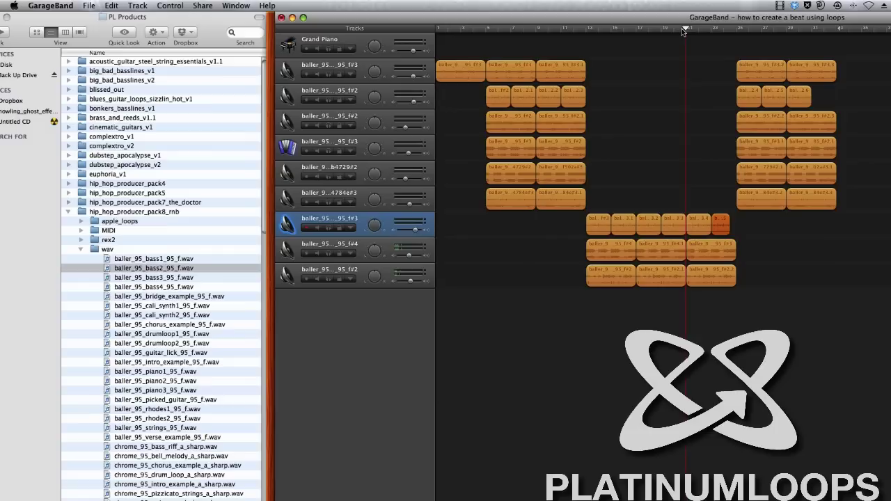